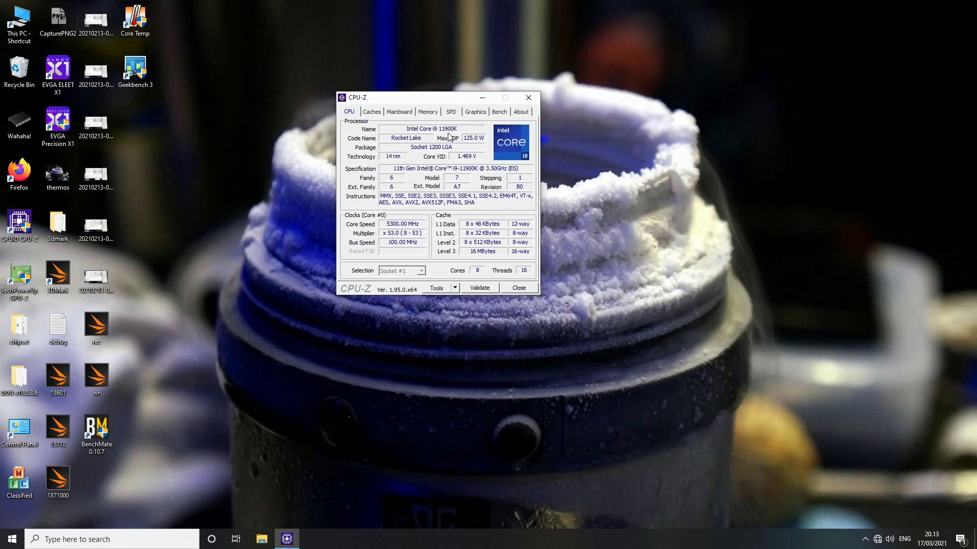
Examine the mainboard and processor details in CPU-Z, ending on the processor details.
click(409, 114)
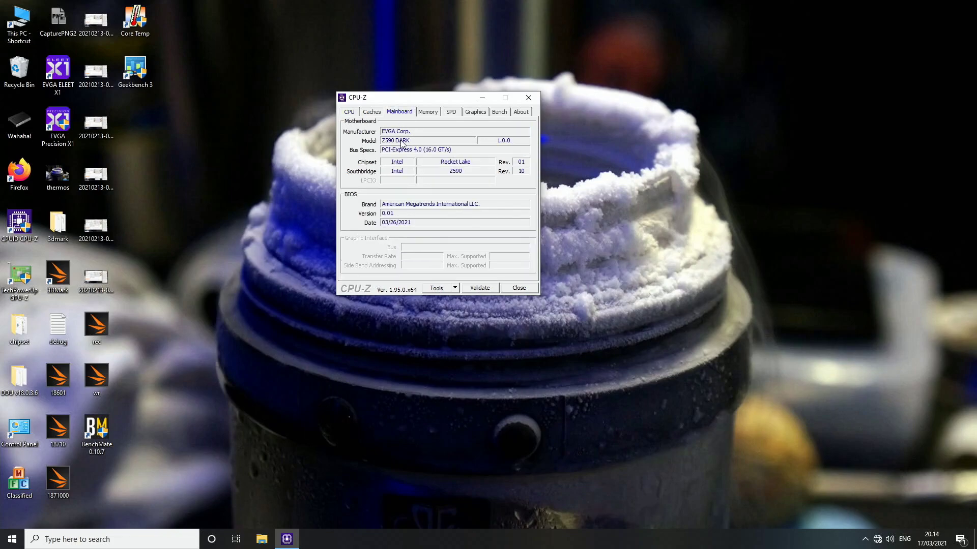
click(349, 112)
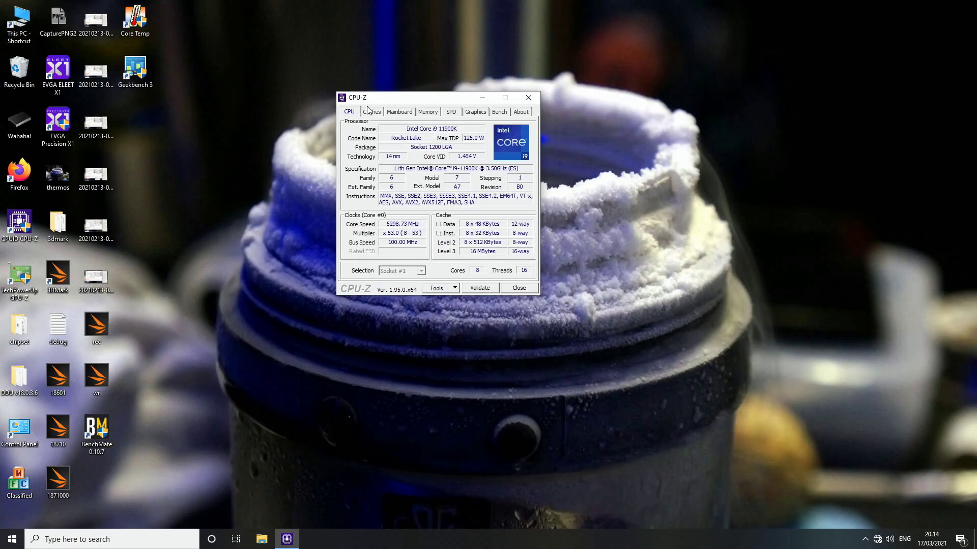
drag(391, 97, 437, 94)
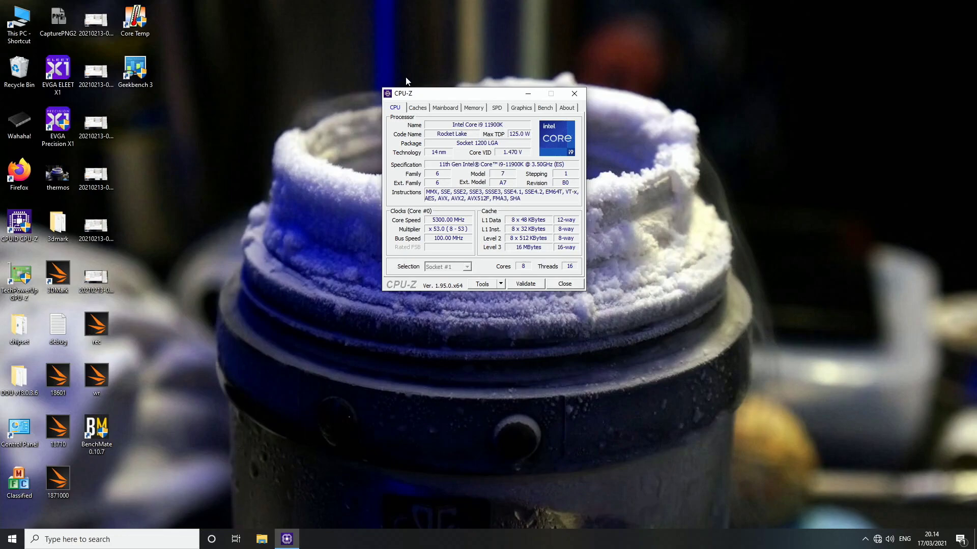
drag(467, 98, 398, 112)
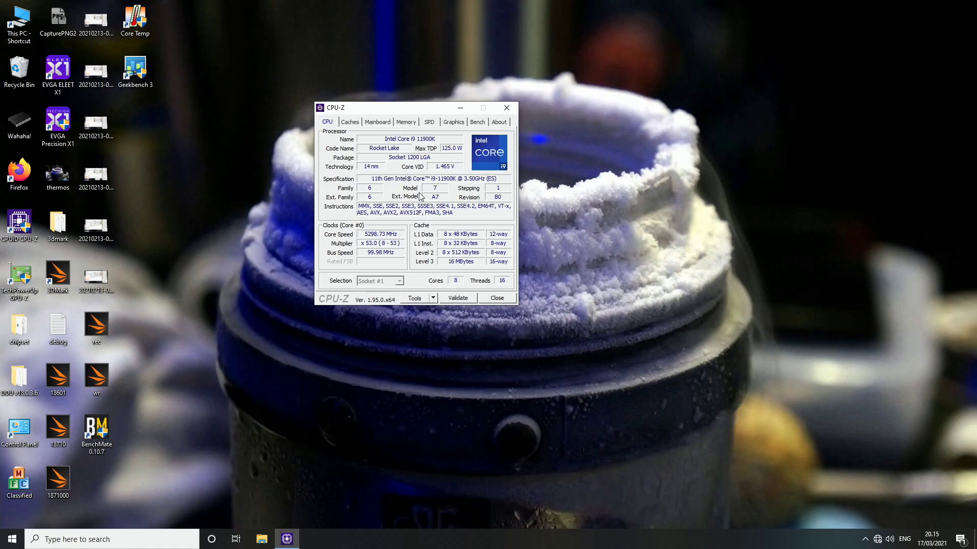
click(387, 123)
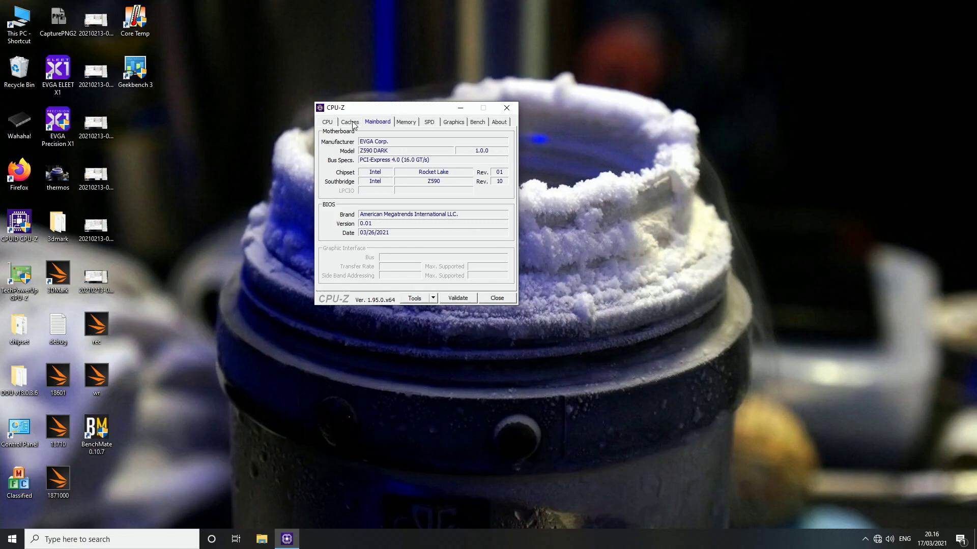
click(326, 121)
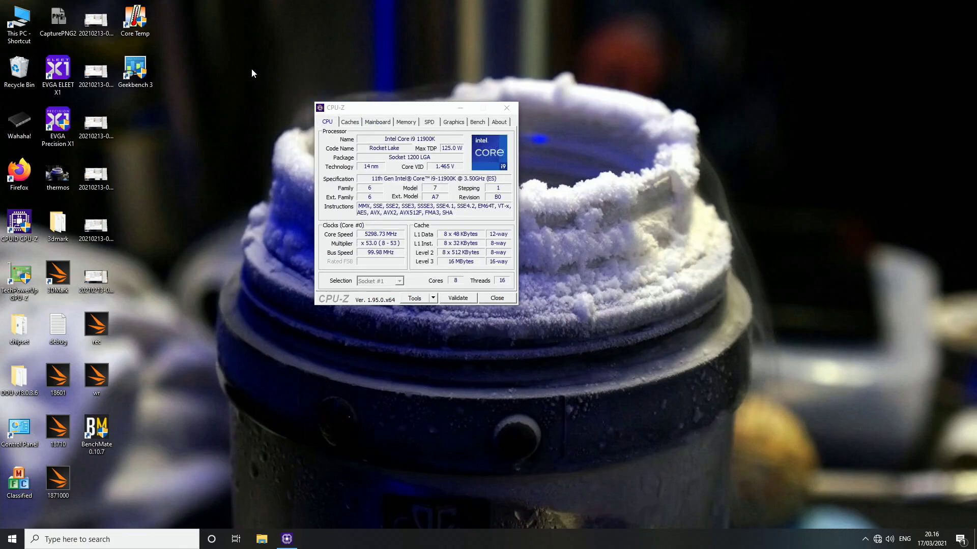
drag(372, 107, 325, 84)
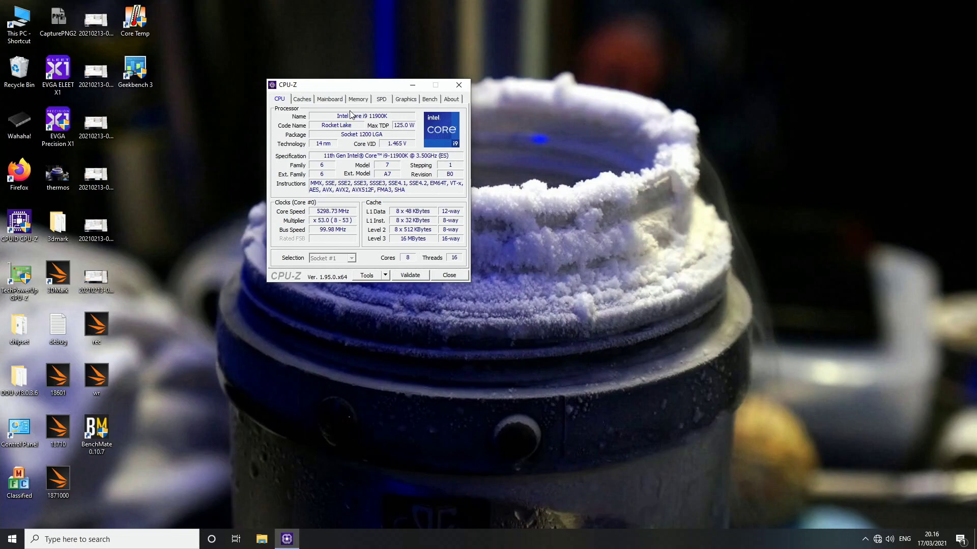
Check the memory details in CPU-Z and return to the processor details.
click(362, 100)
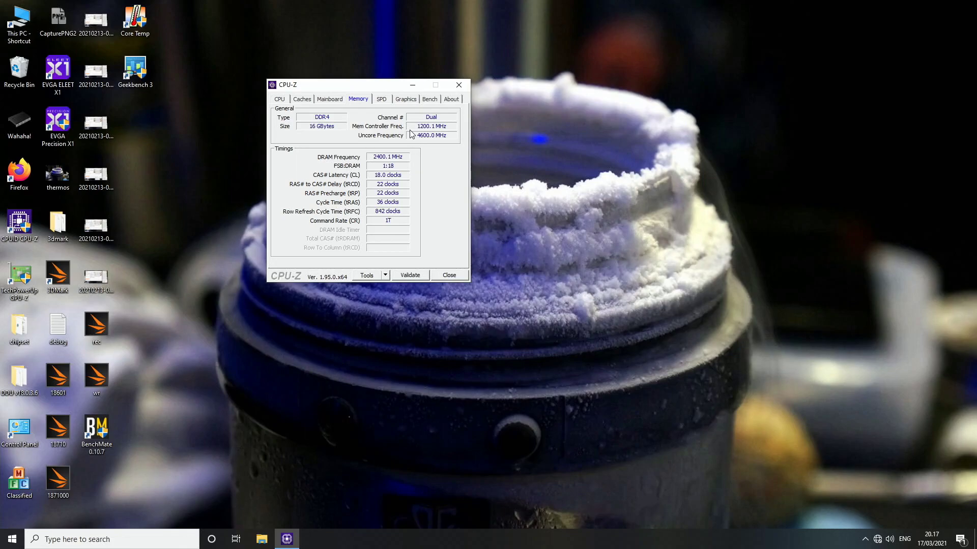
click(279, 99)
drag(325, 87, 287, 52)
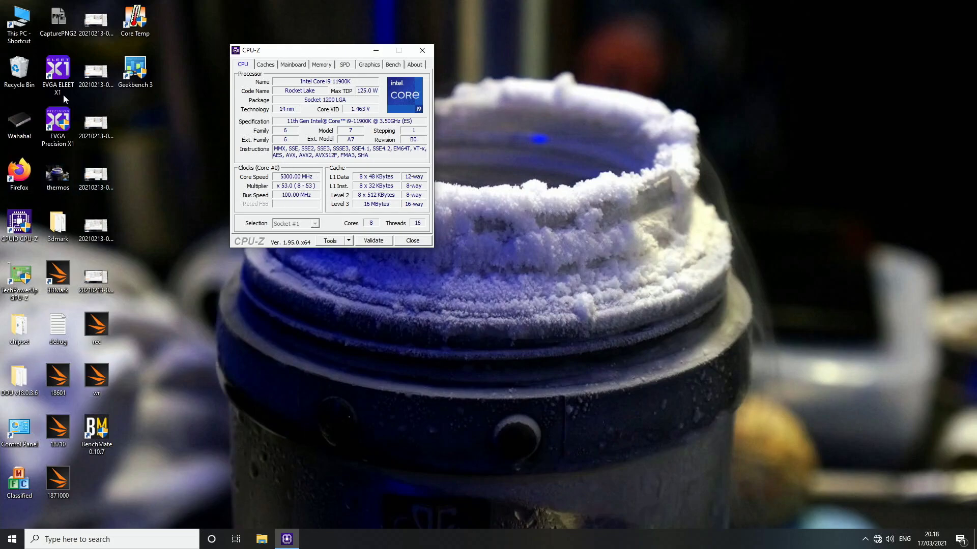
Launch Core Temp and BenchMate, and arrange the CPU-Z window just above Core Temp.
double_click(146, 23)
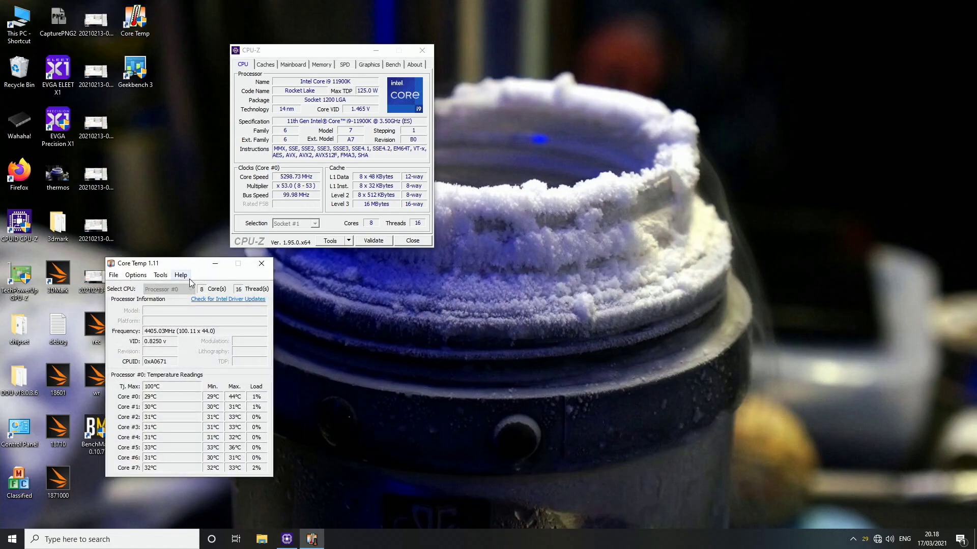
drag(168, 264, 182, 263)
double_click(96, 430)
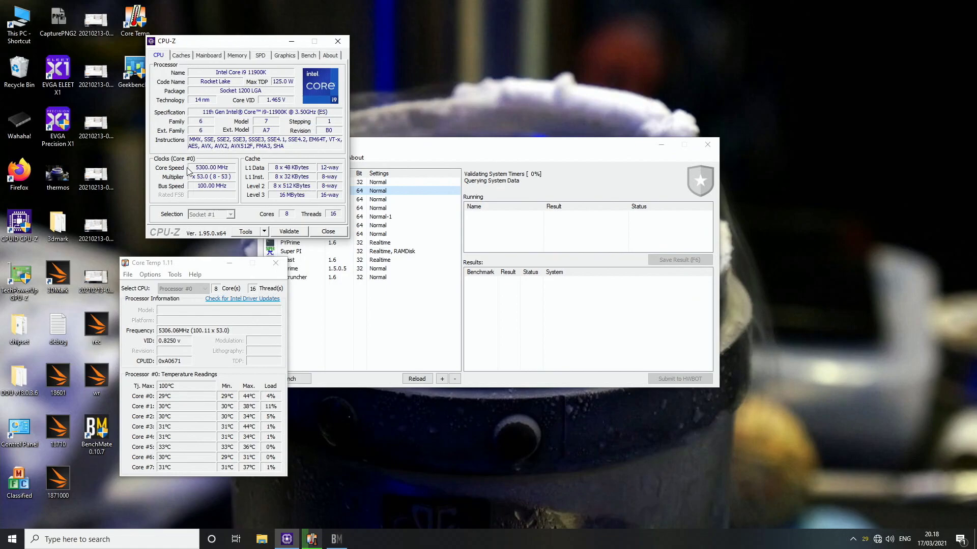
mouse_move(207, 171)
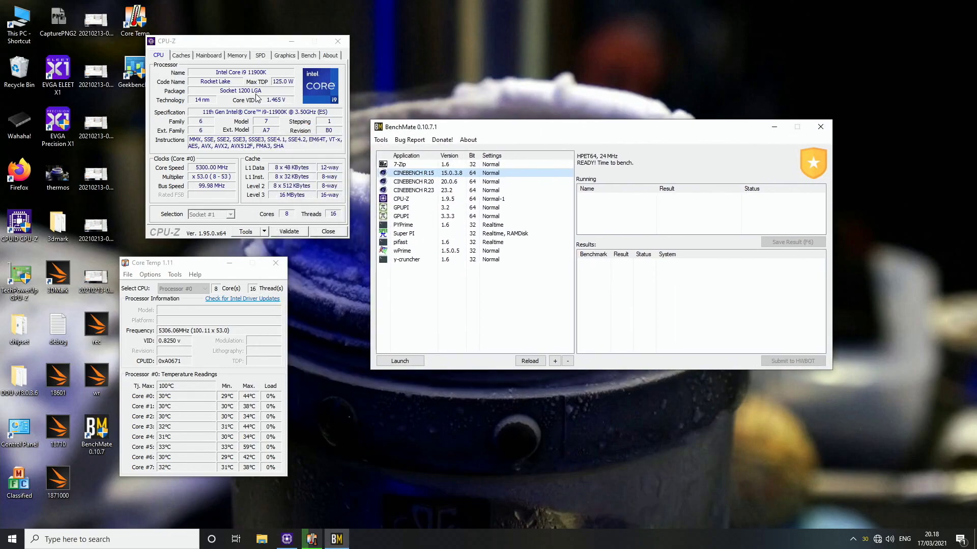
Launch CINEBENCH R15 from BenchMate, minimize BenchMate and place the benchmark window beside CPU-Z and Core Temp.
double_click(433, 173)
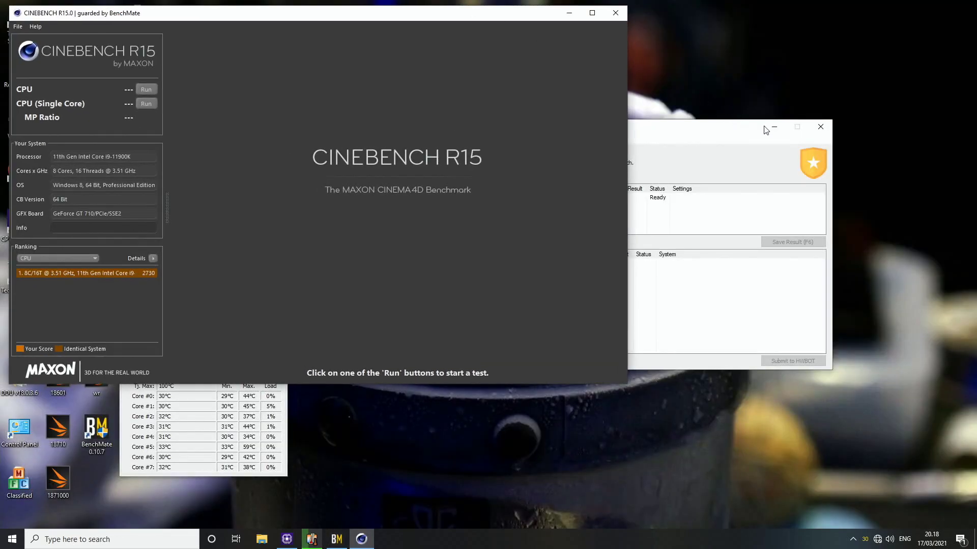
click(774, 127)
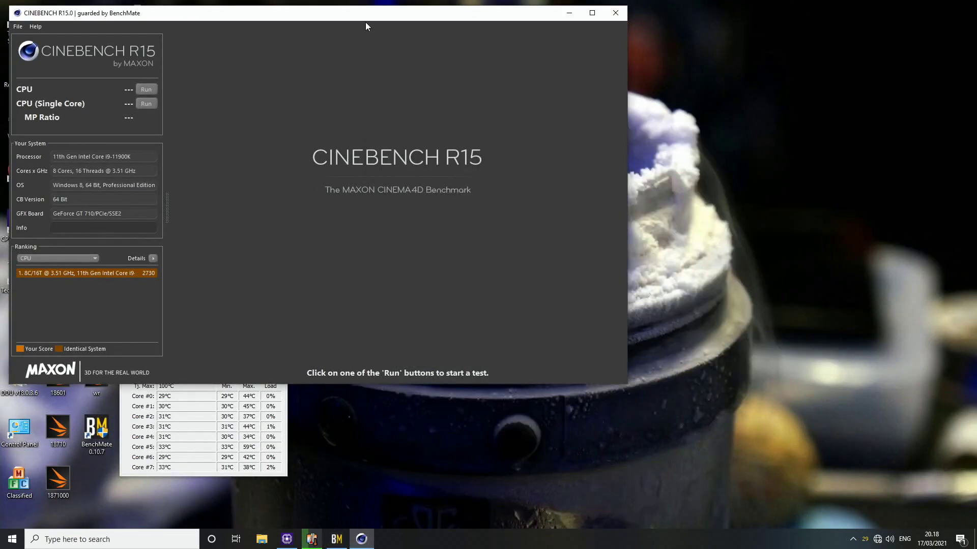
drag(337, 14, 700, 45)
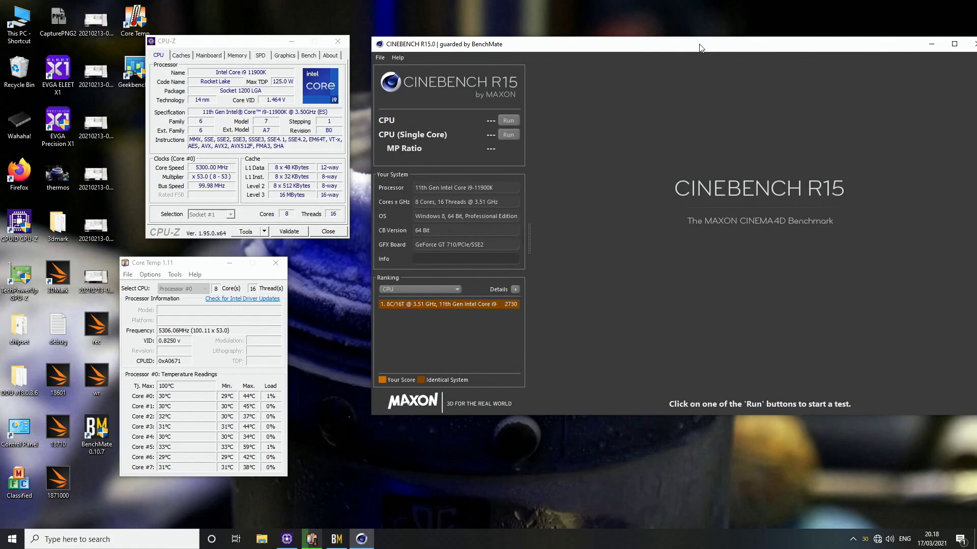
click(247, 46)
drag(247, 46, 232, 38)
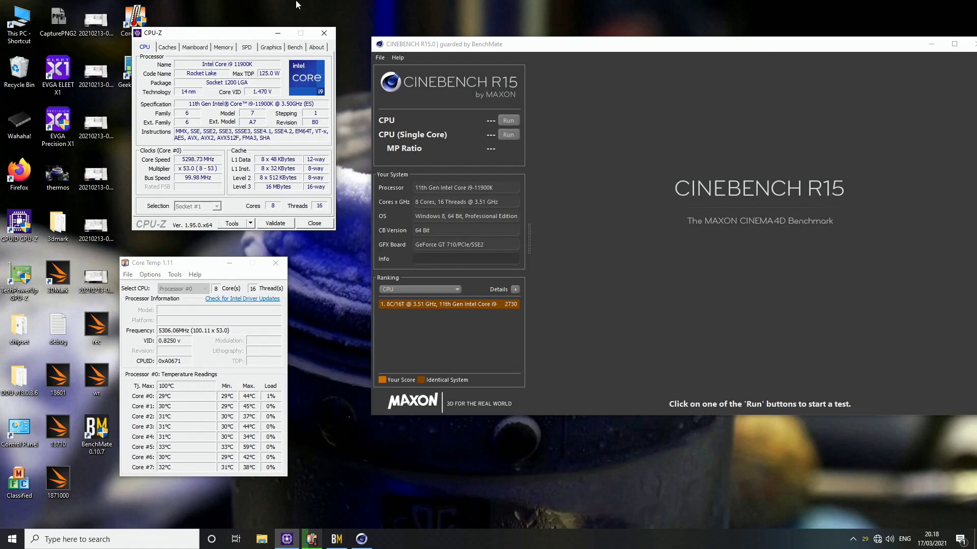
Run the multi-core CPU test and the single-core CPU test in CINEBENCH R15, keeping CPU-Z and Core Temp visible.
click(515, 121)
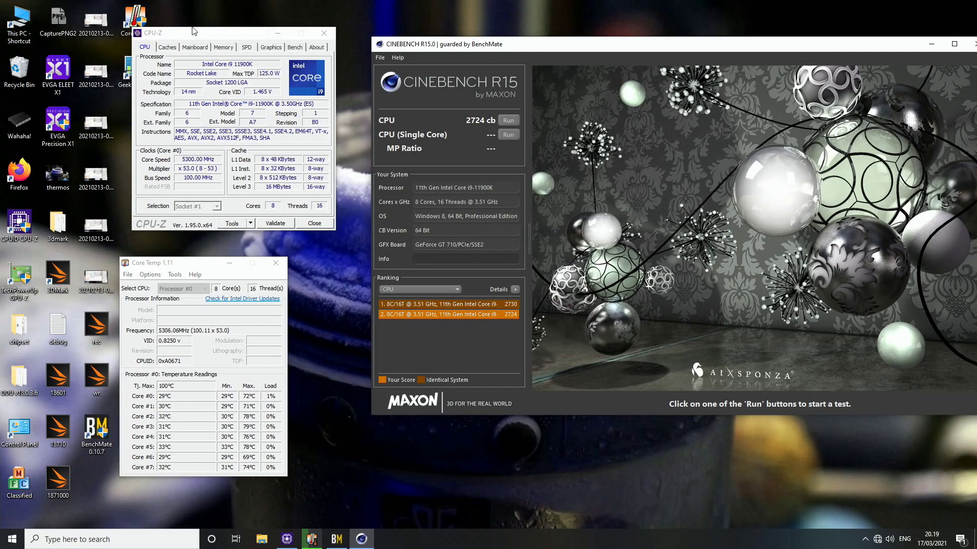
drag(194, 31, 164, 22)
drag(590, 49, 529, 24)
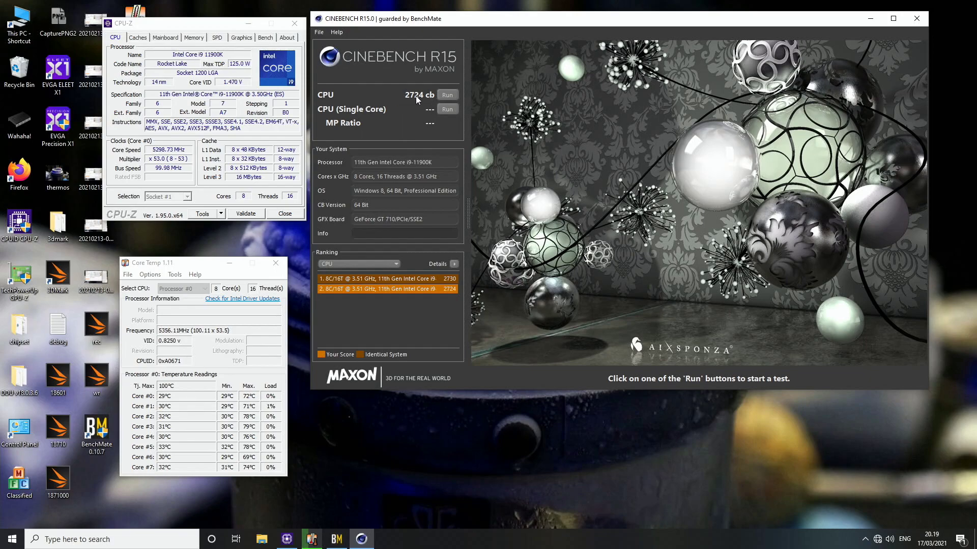
click(446, 110)
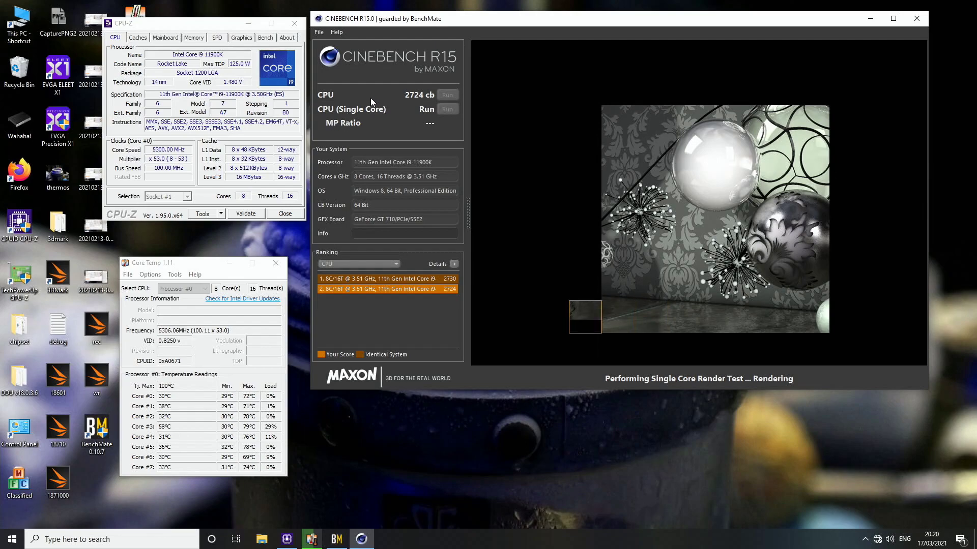
right_click(166, 151)
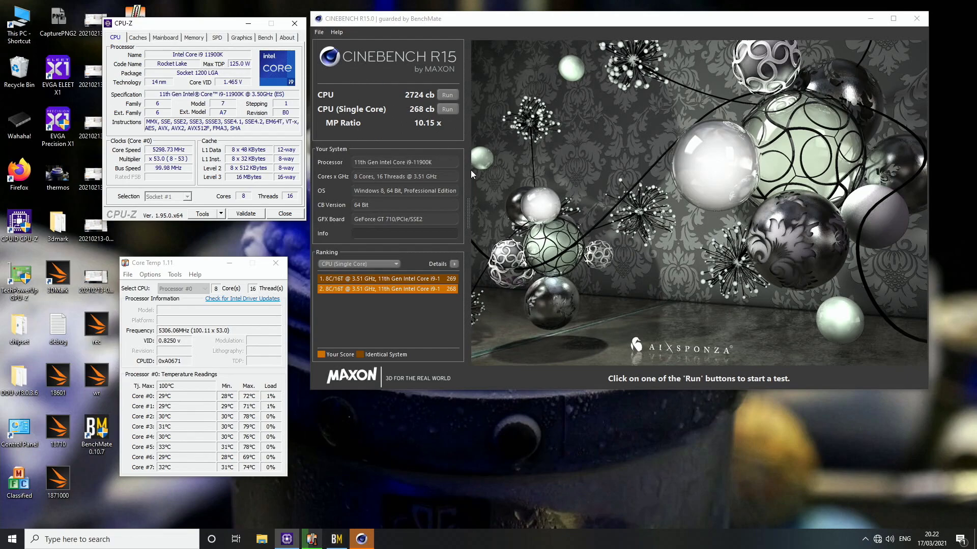
Close CINEBENCH R15 and Core Temp, and open Geekbench 3 beside the CPU-Z window.
click(916, 18)
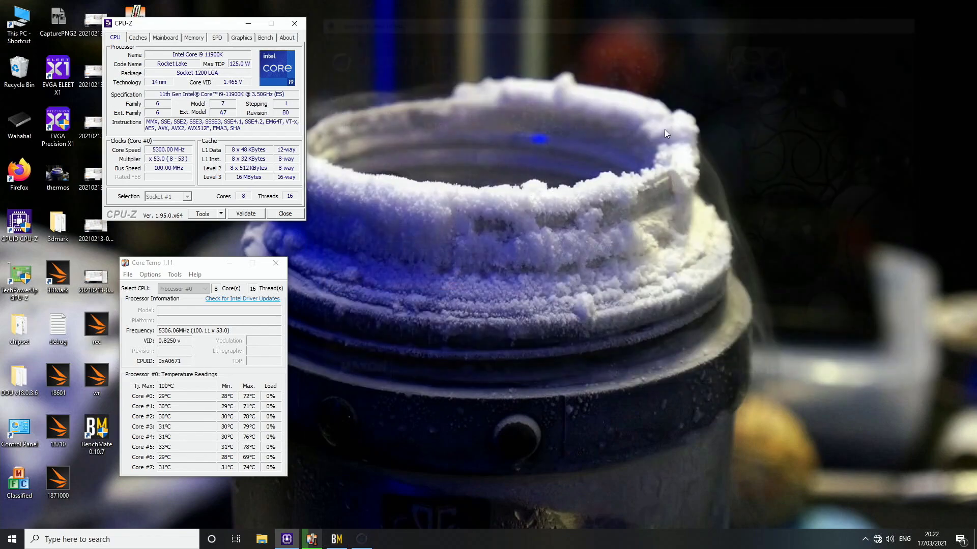
click(276, 263)
drag(188, 23, 293, 11)
double_click(136, 67)
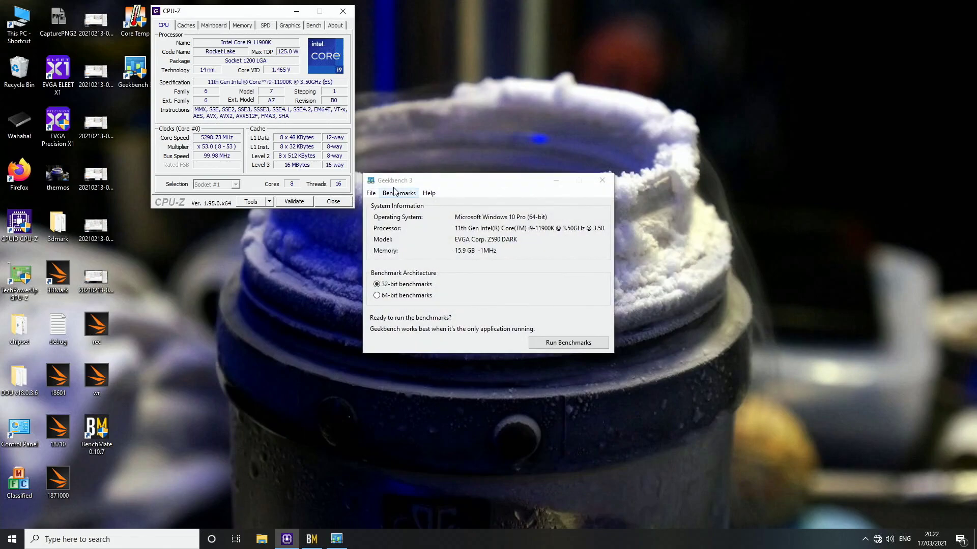
drag(432, 180, 549, 111)
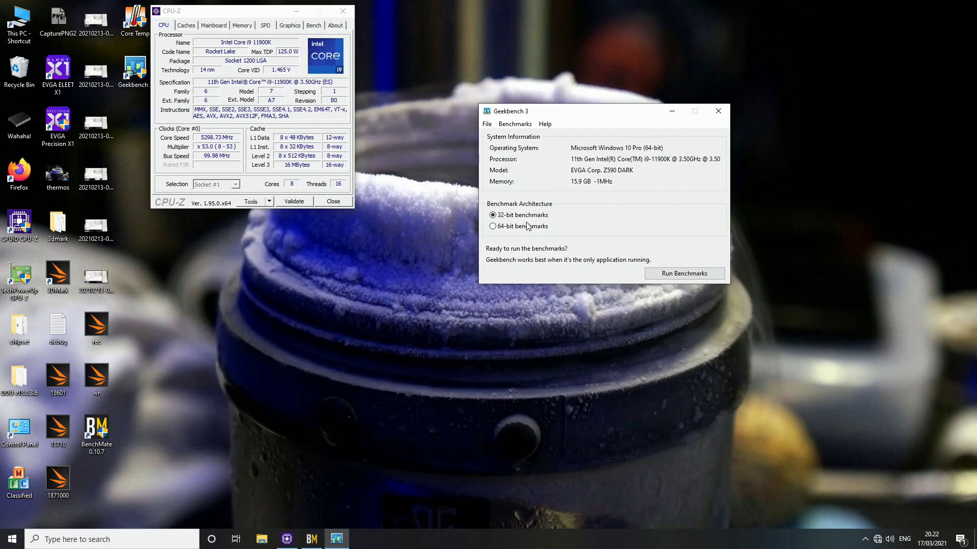
Close CPU-Z and run the 64-bit benchmarks in Geekbench 3.
click(16, 134)
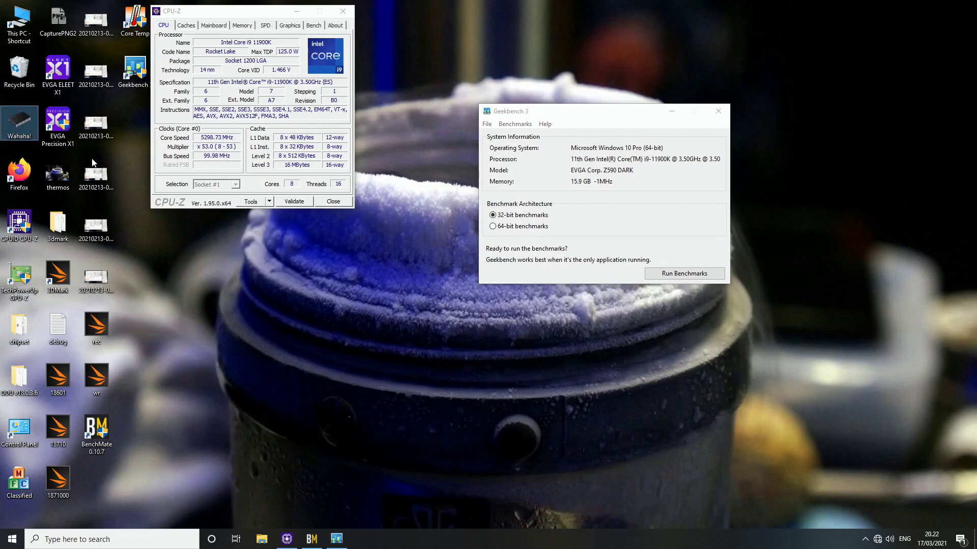
click(351, 203)
click(501, 227)
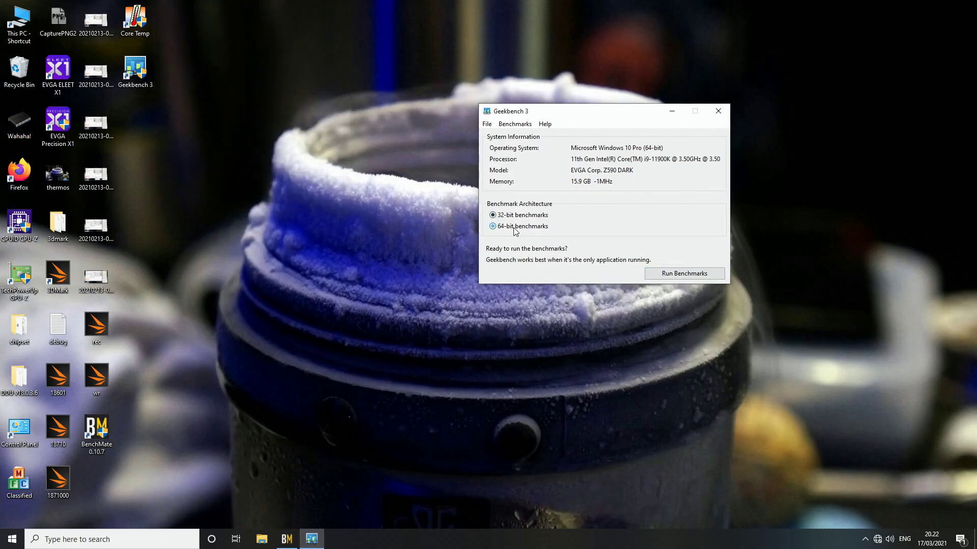
click(679, 275)
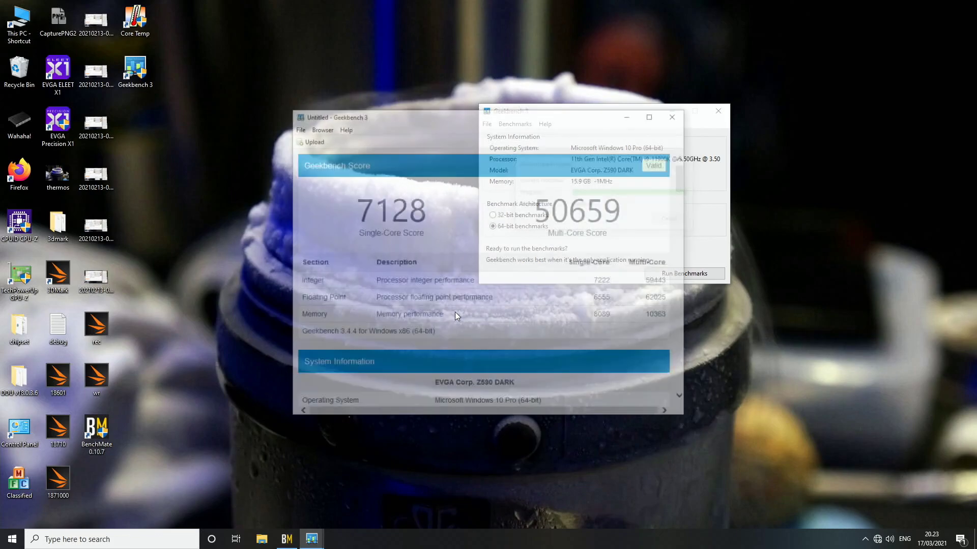
Reopen CPU-Z with its memory details beside the Geekbench windows, and highlight the multi-core floating point score.
drag(580, 123, 496, 40)
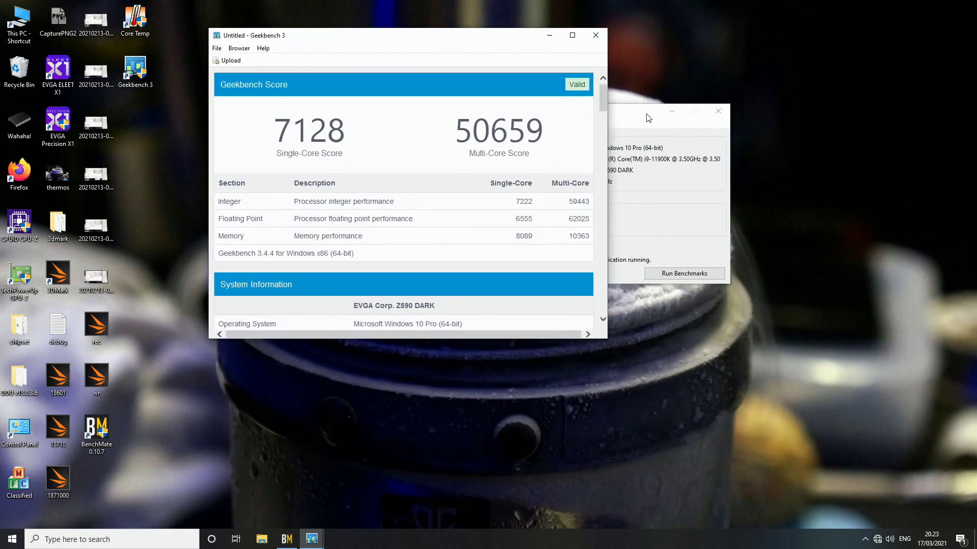
drag(648, 118, 801, 58)
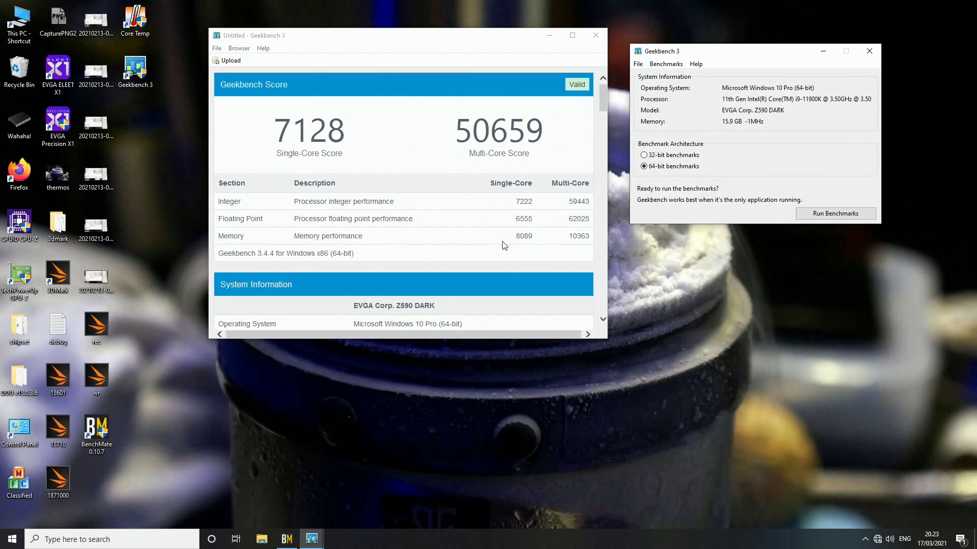
double_click(20, 224)
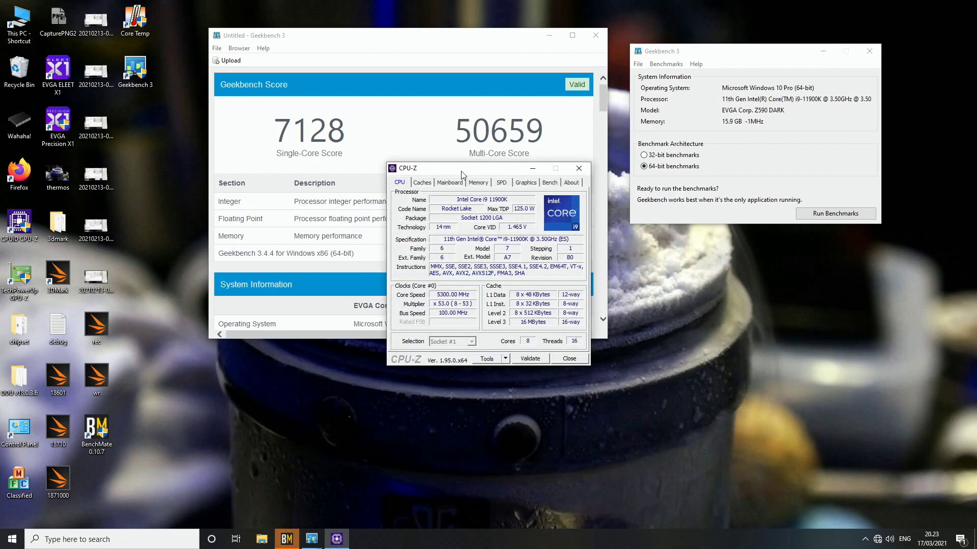
click(478, 182)
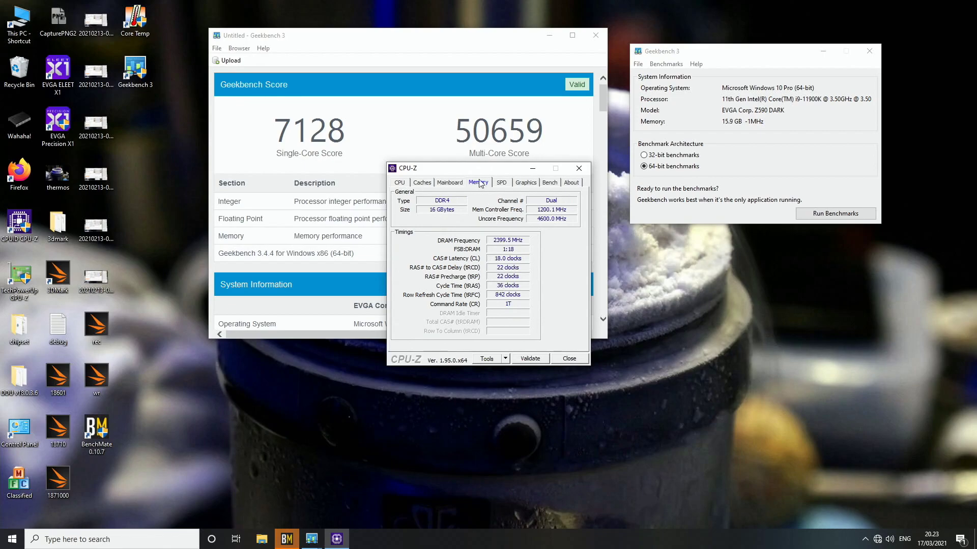
drag(472, 168, 828, 257)
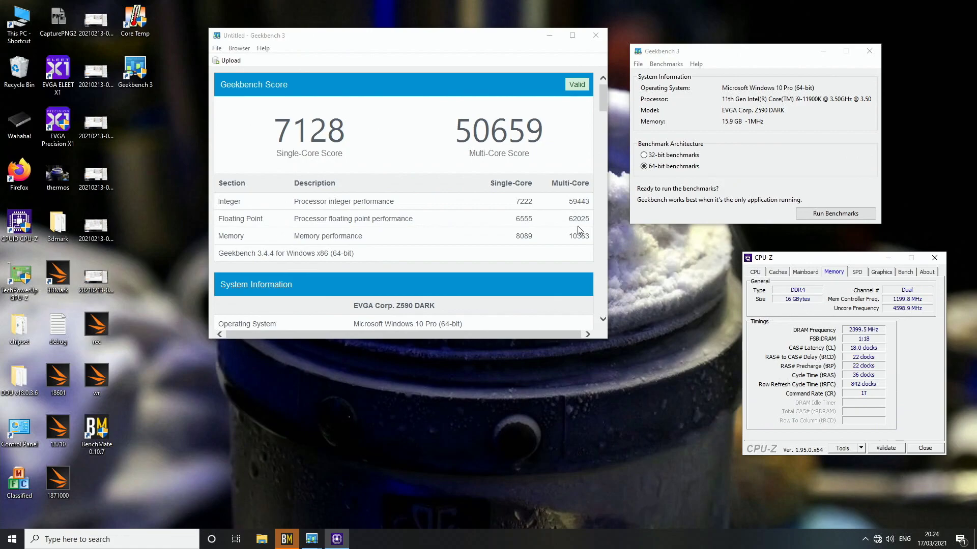
drag(576, 219, 590, 218)
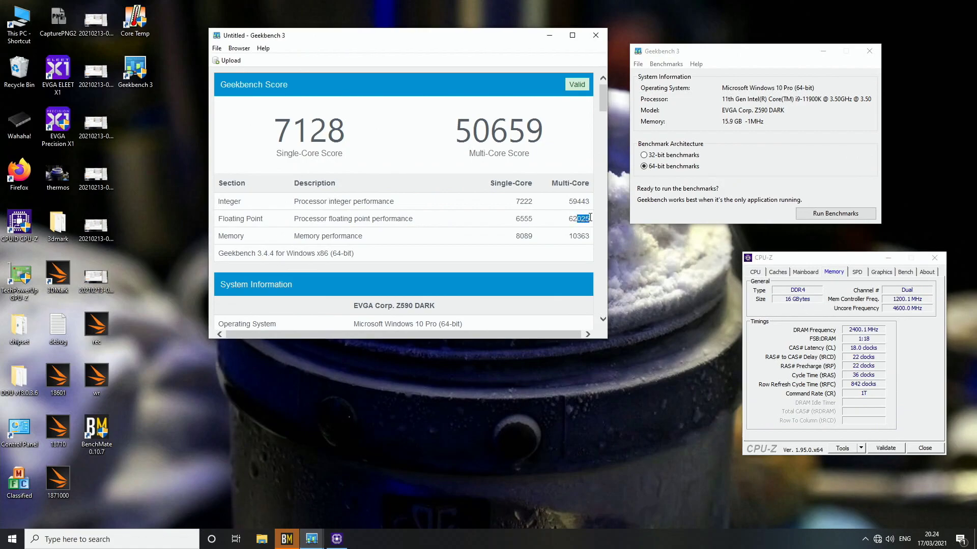
double_click(570, 219)
Show the processor details in CPU-Z again and close both Geekbench 3 windows.
click(755, 272)
drag(775, 258, 729, 251)
click(604, 37)
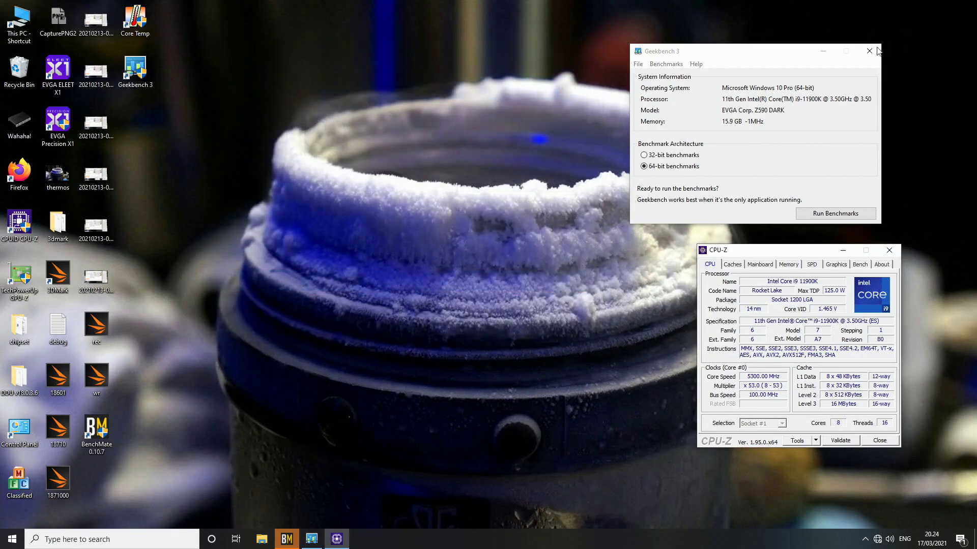
click(870, 51)
drag(804, 249, 326, 39)
Bring BenchMate back up and launch CINEBENCH R20 from its application list.
click(287, 539)
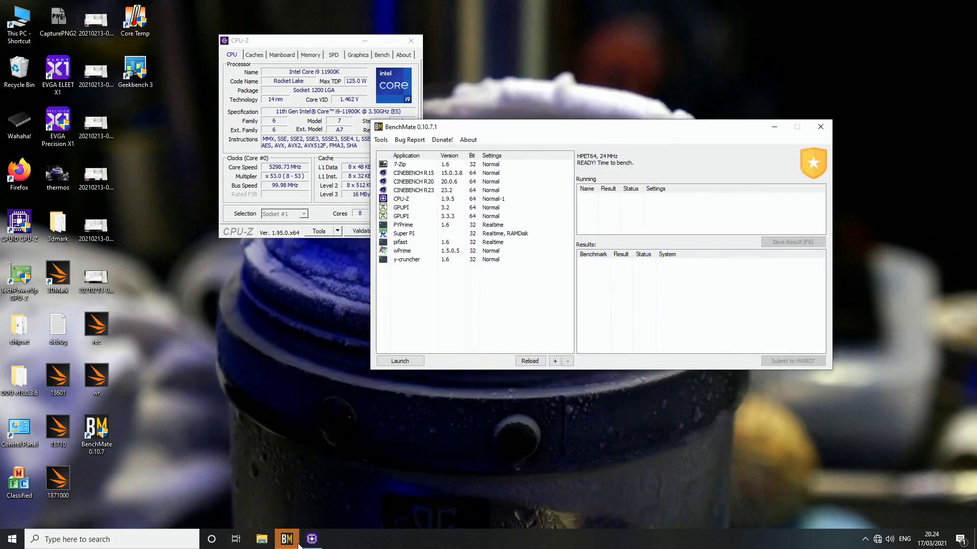
double_click(452, 193)
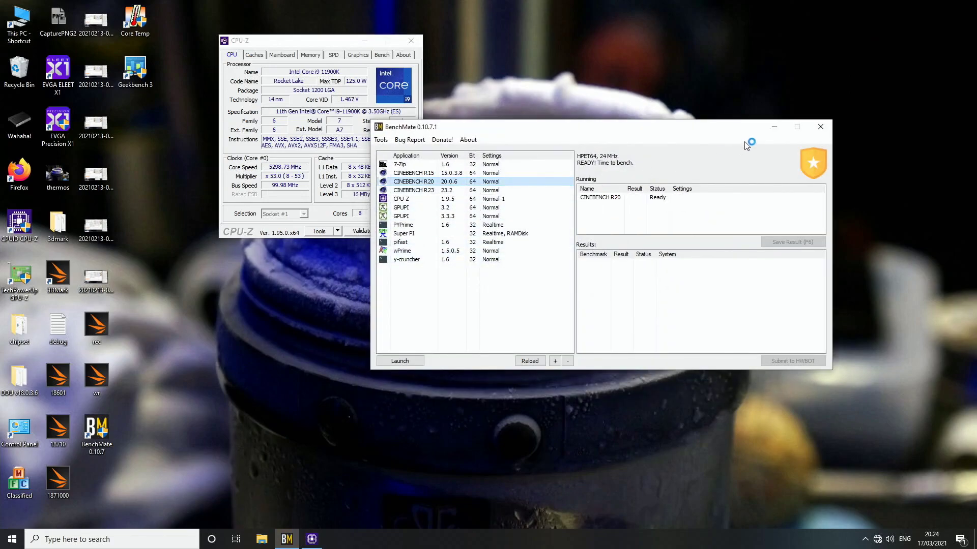
Arrange CINEBENCH R20, CPU-Z and a newly opened Core Temp side by side, and run the CPU render test.
click(774, 127)
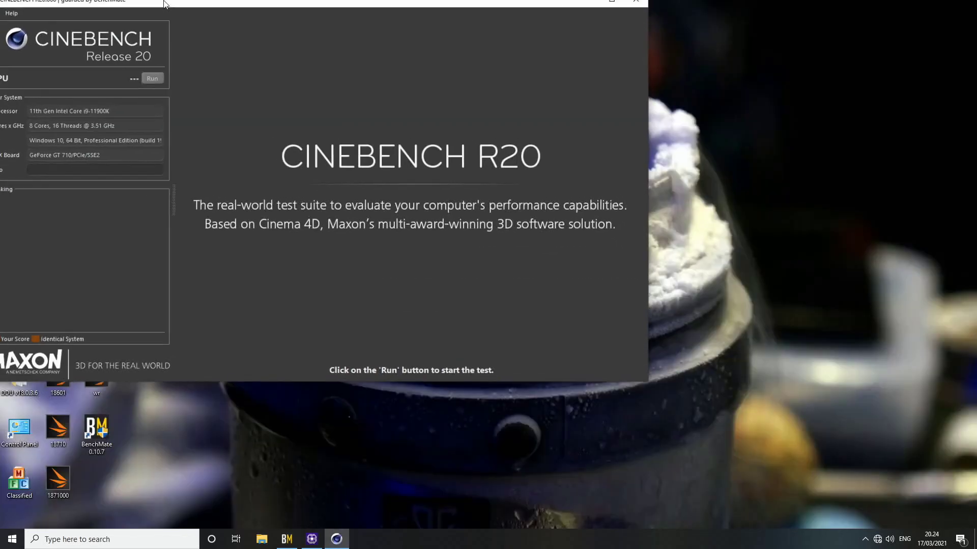
drag(164, 4, 531, 87)
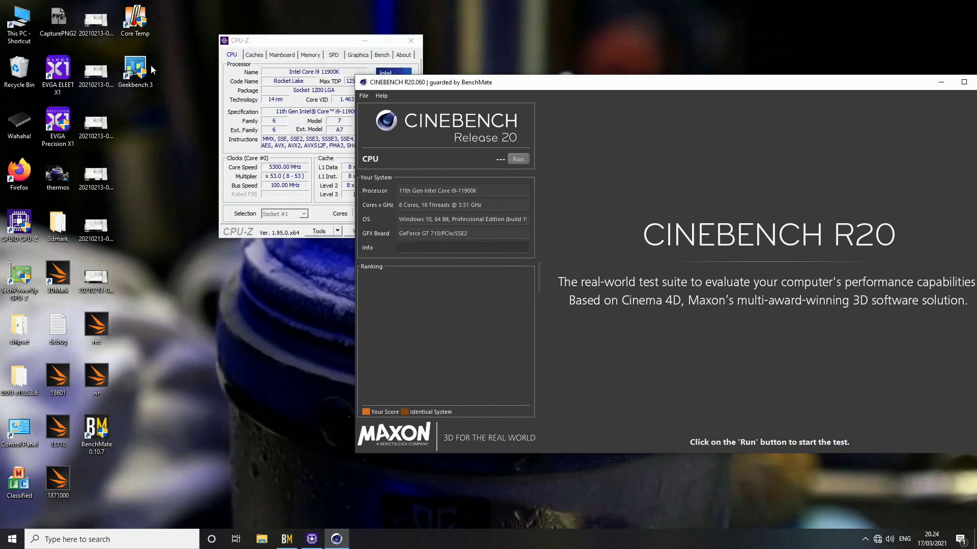
double_click(134, 20)
drag(322, 42, 199, 9)
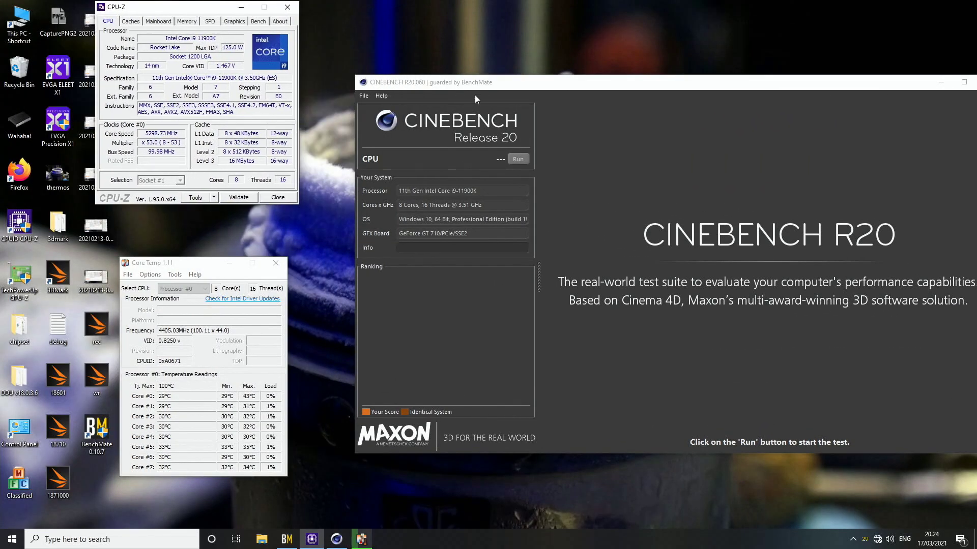
drag(474, 82, 465, 15)
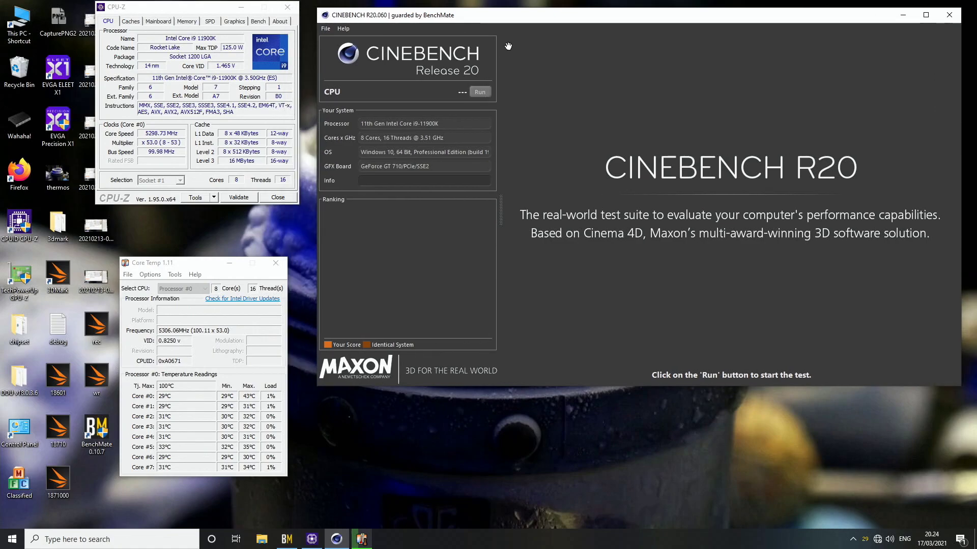
click(484, 91)
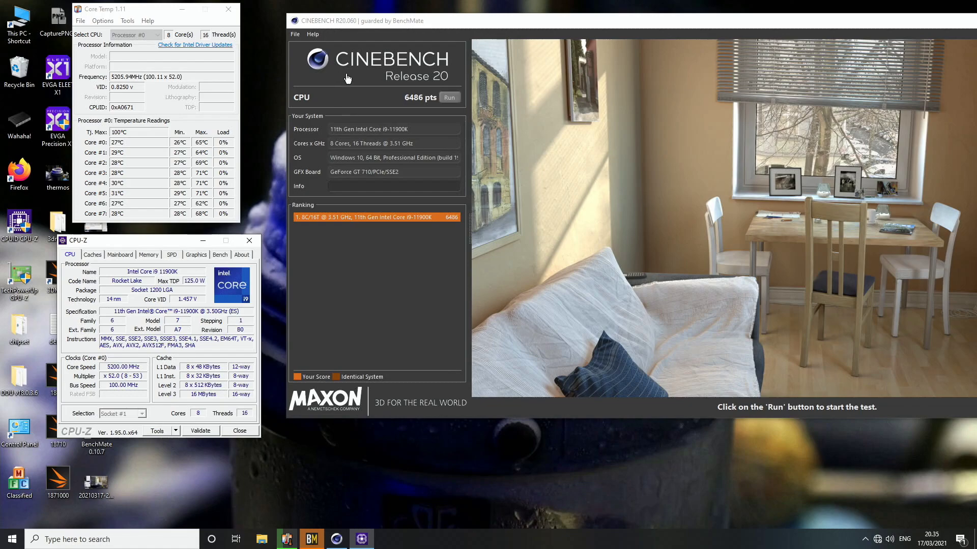
Check the per-core clock speeds and the memory details in CPU-Z, and return to the processor details.
right_click(118, 369)
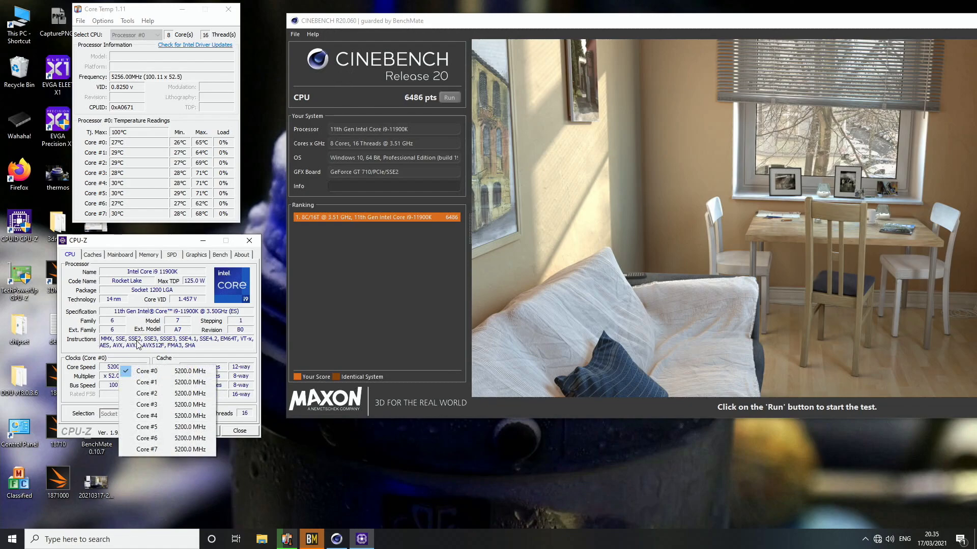
click(147, 256)
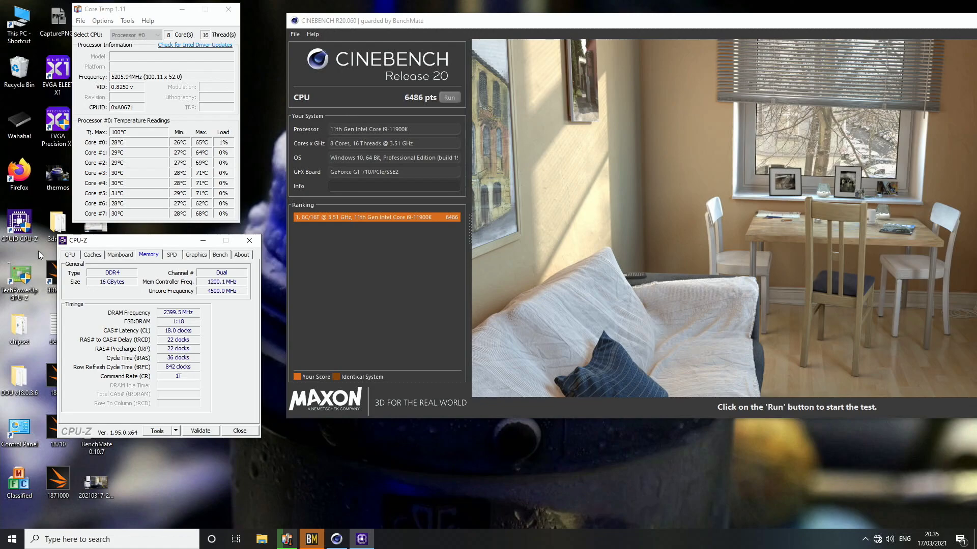
click(70, 254)
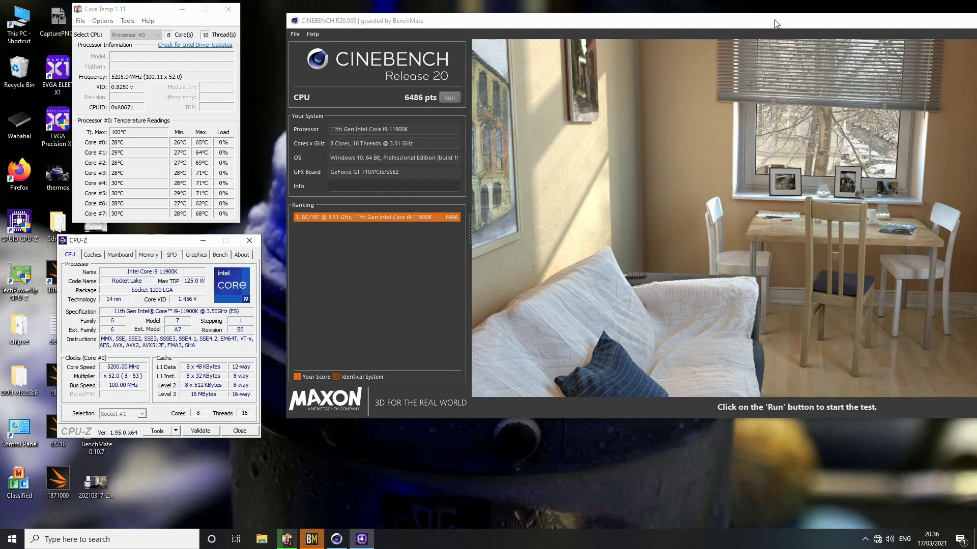
Close CINEBENCH R20 and CPU-Z, and reposition the Core Temp window.
drag(774, 19, 577, 61)
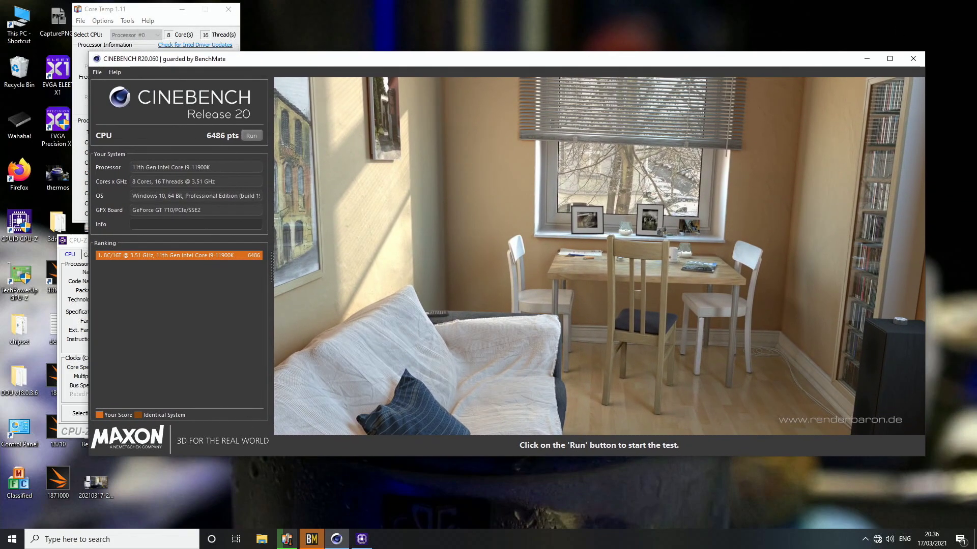
click(914, 58)
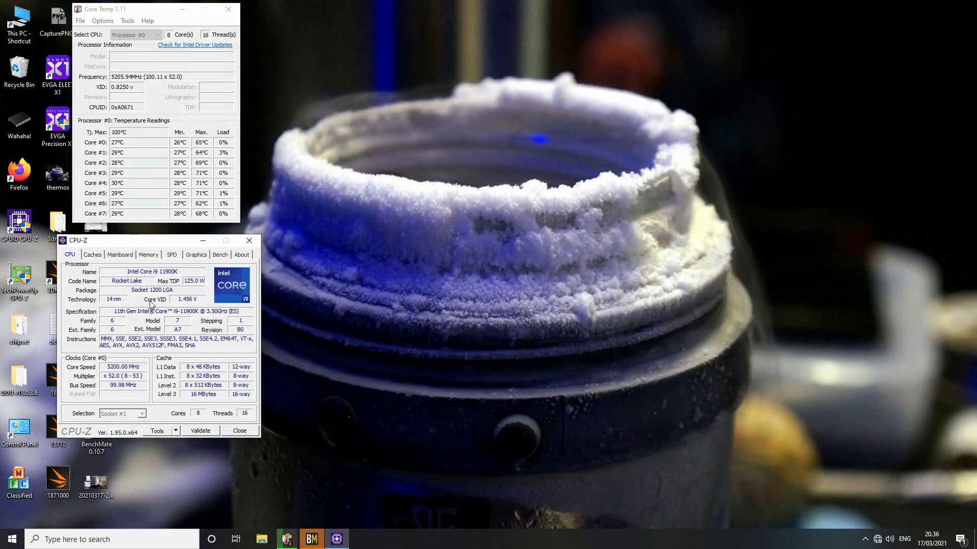
drag(142, 241, 460, 176)
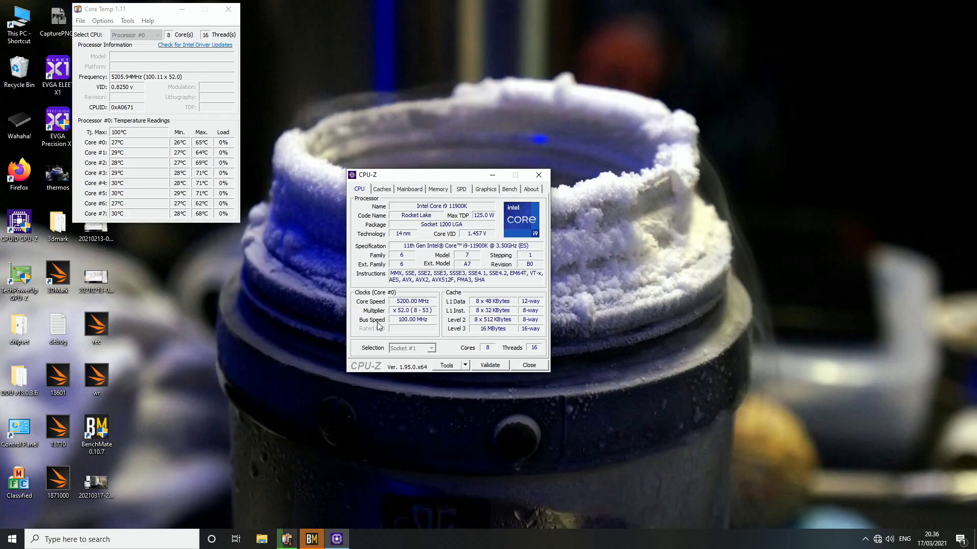
drag(393, 176, 342, 185)
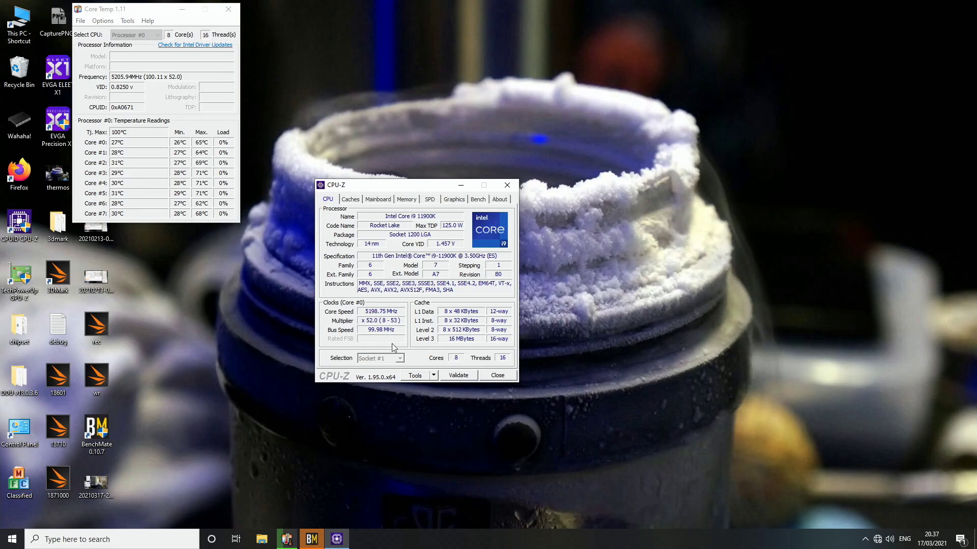
click(487, 378)
drag(156, 12, 279, 13)
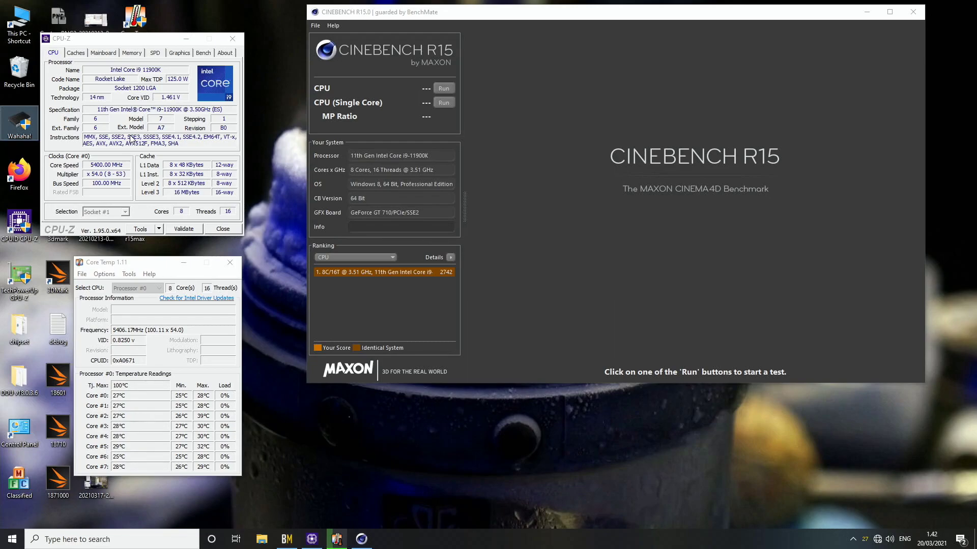
Run the multi-core CPU test in CINEBENCH R15 and check the per-core clock speeds in CPU-Z.
click(444, 89)
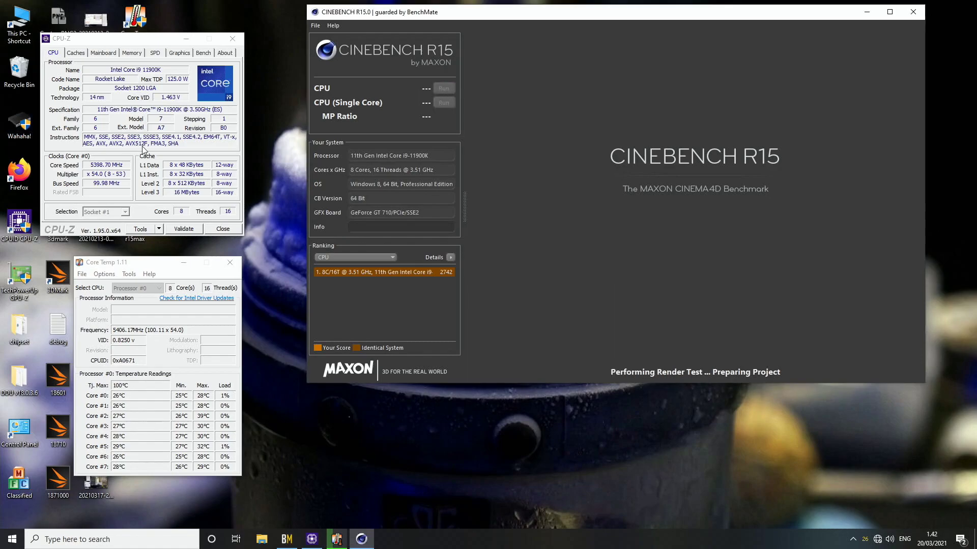
mouse_move(99, 168)
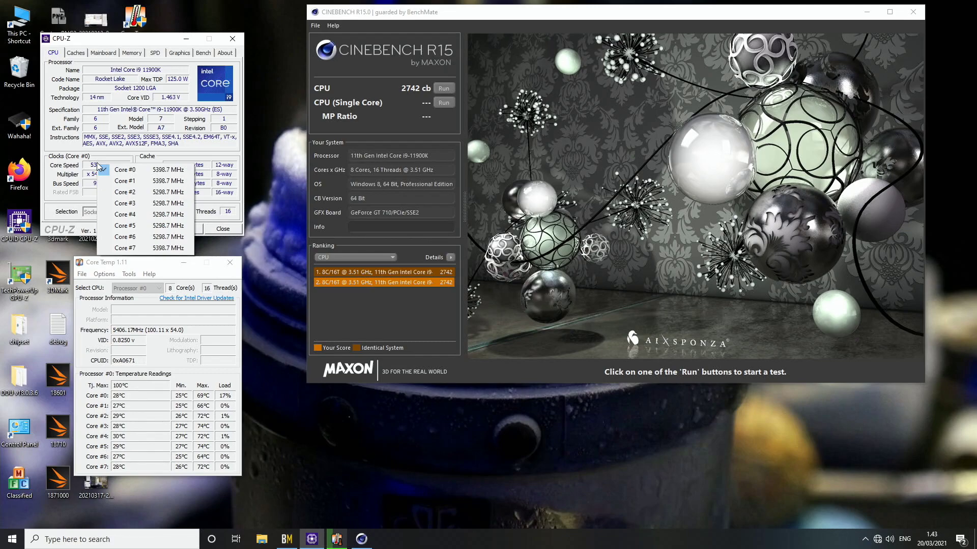
click(545, 143)
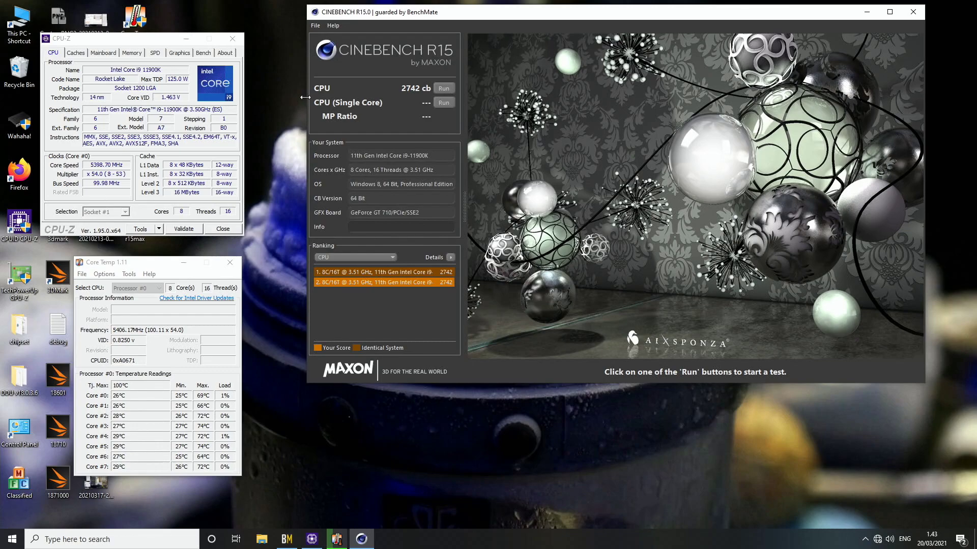
Start the single-core CPU test in CINEBENCH R15 with Core Temp restarted, and list the per-core clock speeds in CPU-Z.
click(442, 103)
click(230, 263)
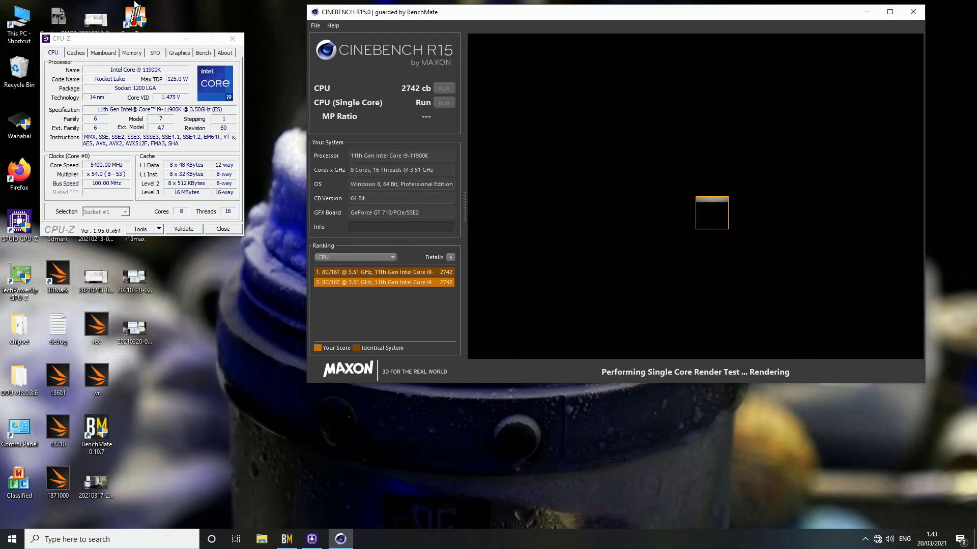
double_click(135, 7)
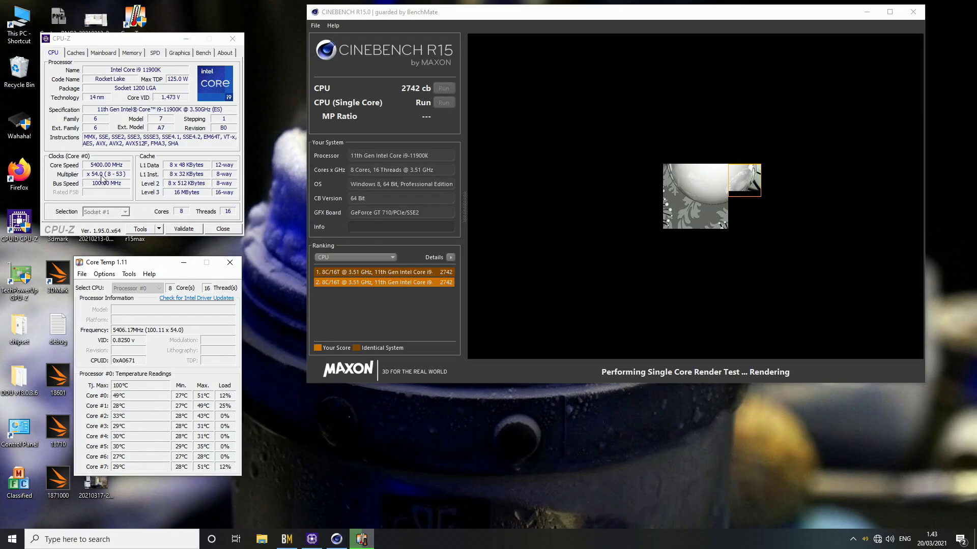
right_click(105, 162)
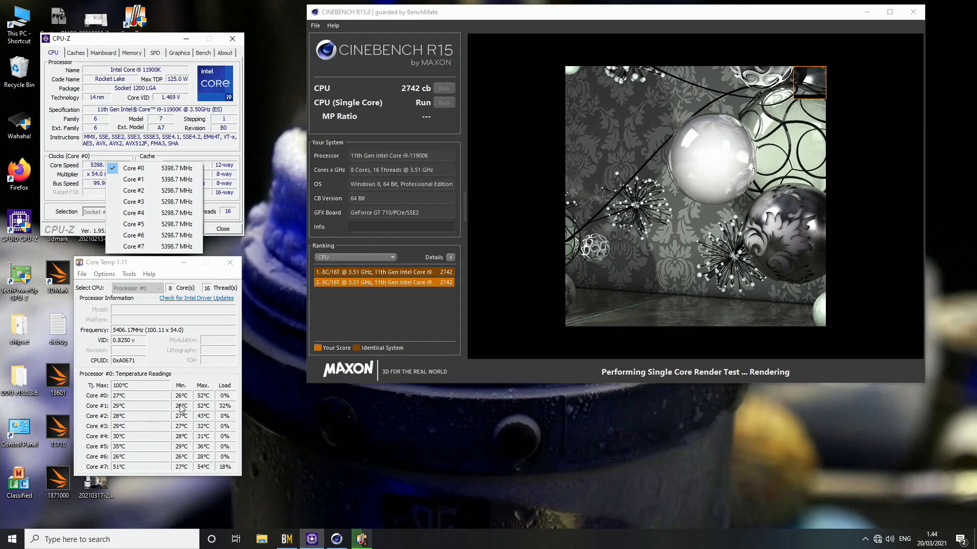
Close CINEBENCH R15 along with the Core Temp and CPU-Z monitoring windows.
click(920, 15)
click(230, 262)
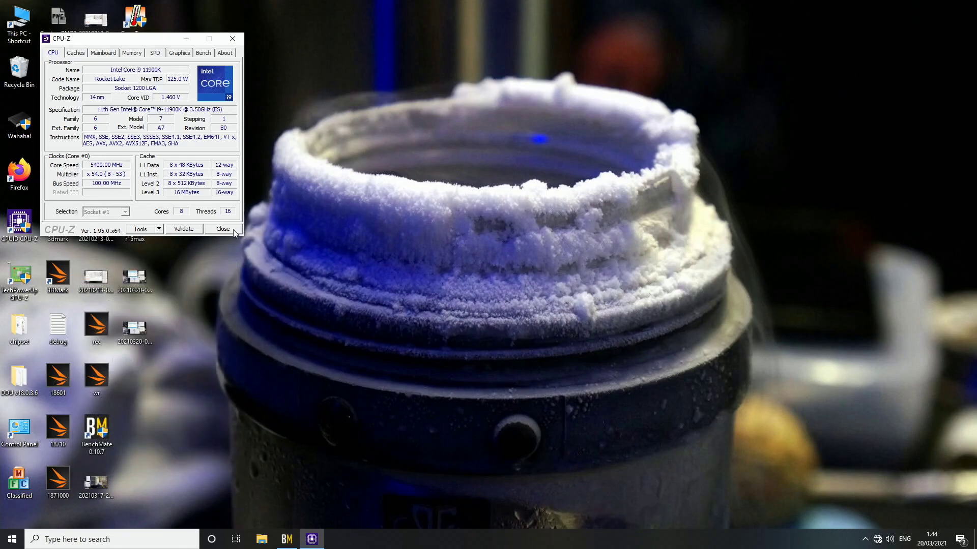
click(234, 230)
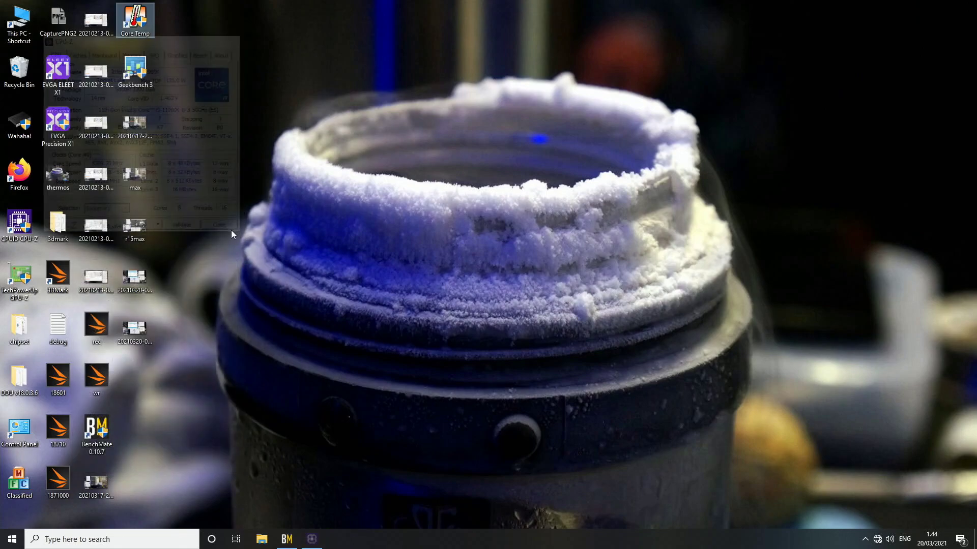
Open the max image from the desktop to review the saved CINEBENCH R20 result, and close it.
double_click(133, 175)
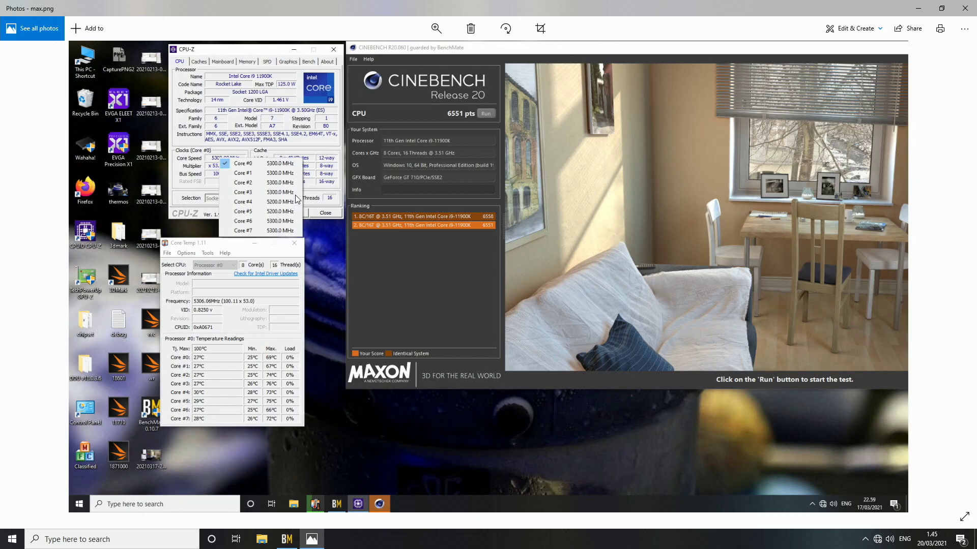
click(965, 8)
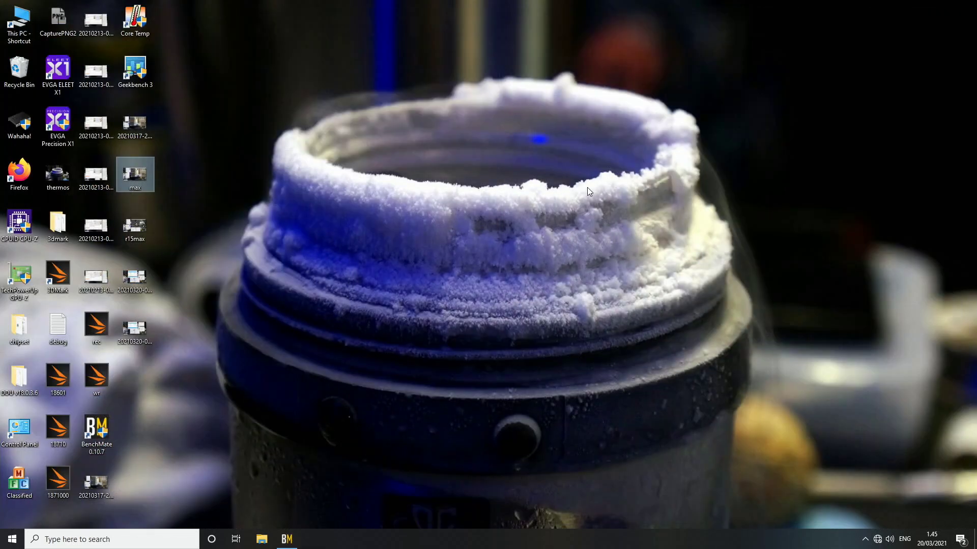
click(588, 188)
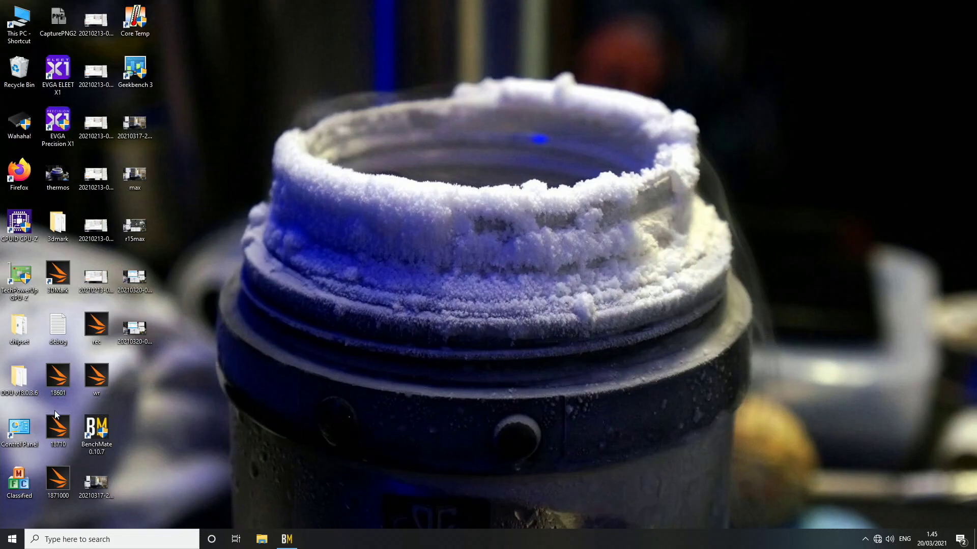
Reopen CPU-Z on its processor details and move its window to the upper part of the desktop, beside the icons.
double_click(20, 222)
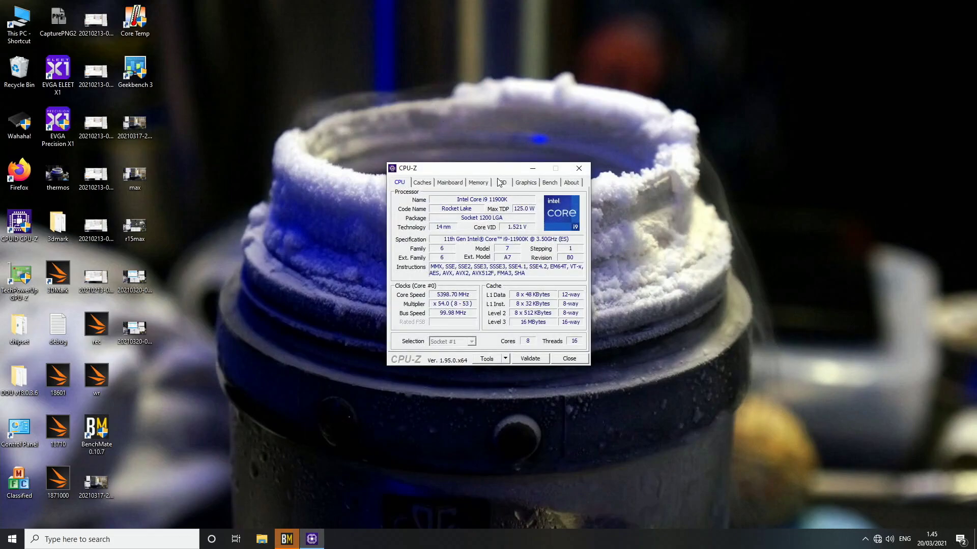
drag(497, 168, 182, 44)
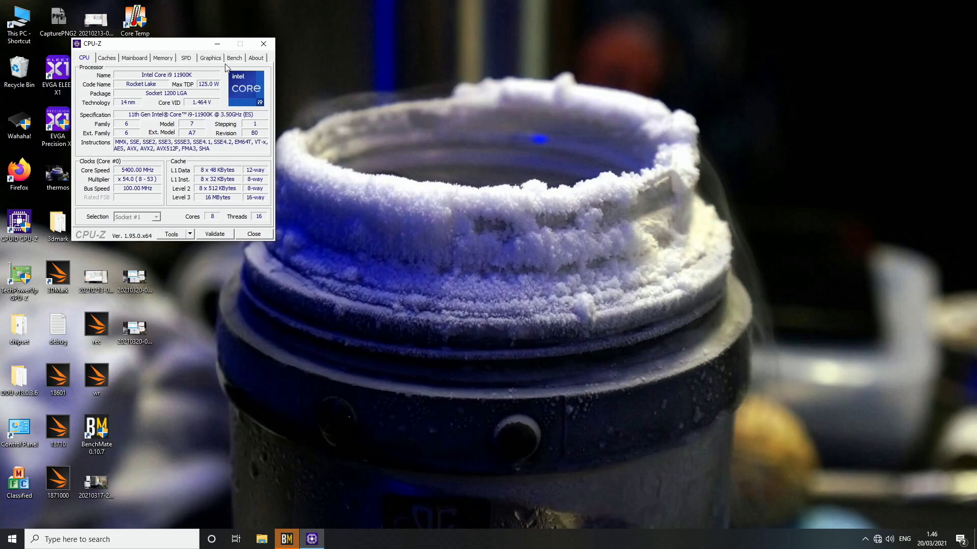
drag(163, 43, 282, 47)
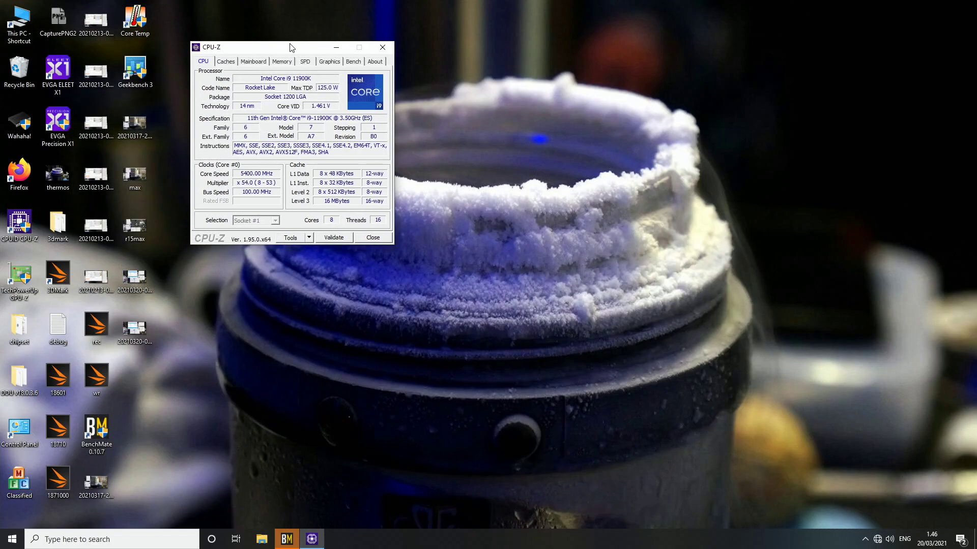